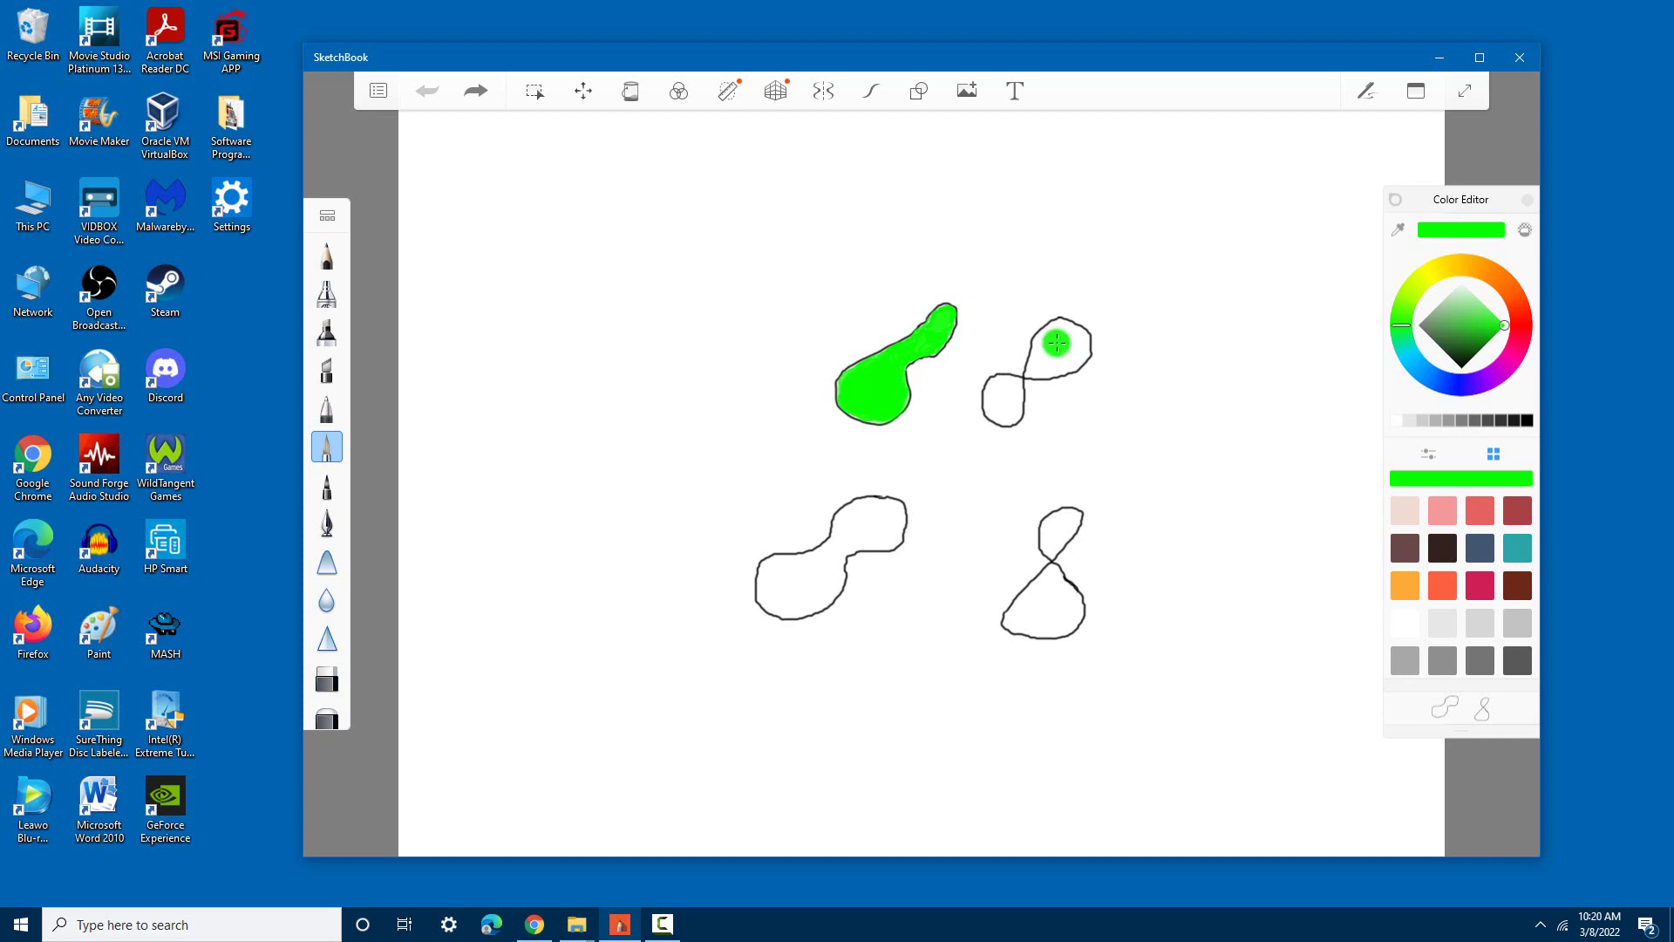
Fill the upper loop of the upper-right figure eight with green, touching up its edges with a finer brush
{"action": "left_click_drag", "start_coordinate": [1056, 342], "coordinate": [1050, 353]}
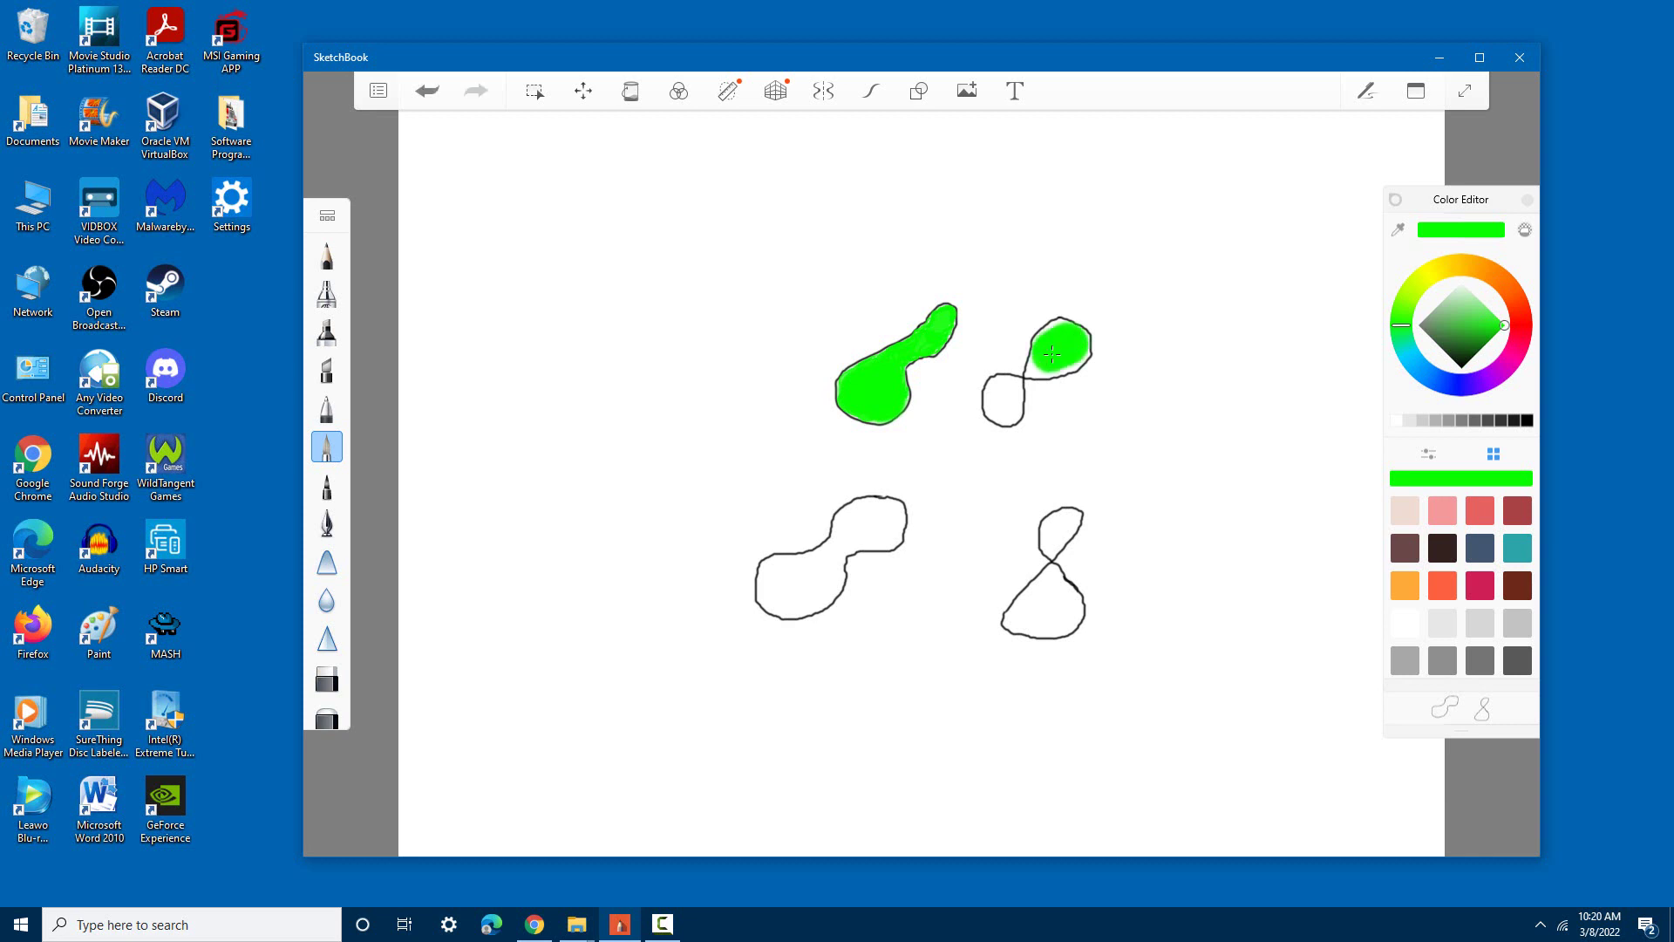
{"action": "left_click", "coordinate": [327, 485]}
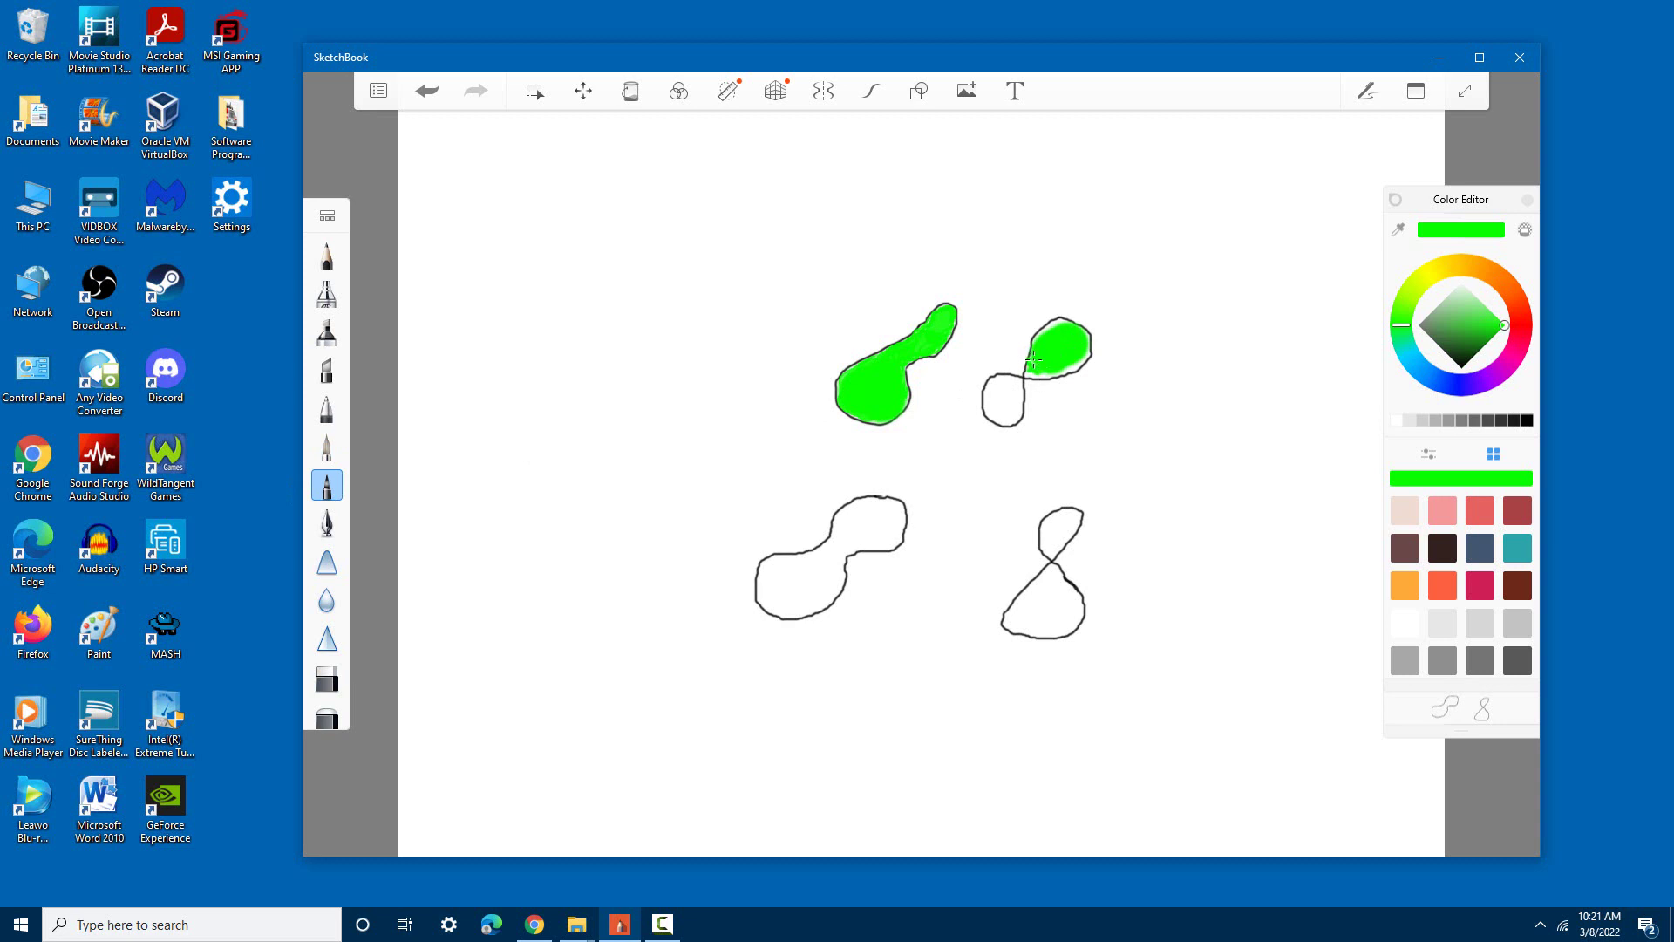
{"action": "left_click", "coordinate": [427, 91]}
{"action": "mouse_move", "coordinate": [1030, 365]}
{"action": "left_mouse_down"}
{"action": "mouse_move", "coordinate": [1059, 377]}
{"action": "mouse_move", "coordinate": [1086, 356]}
{"action": "mouse_move", "coordinate": [1026, 367]}
{"action": "left_mouse_up"}
Paint most of both lobes of the lower-left shape green with the soft round brush
{"action": "left_click", "coordinate": [327, 343]}
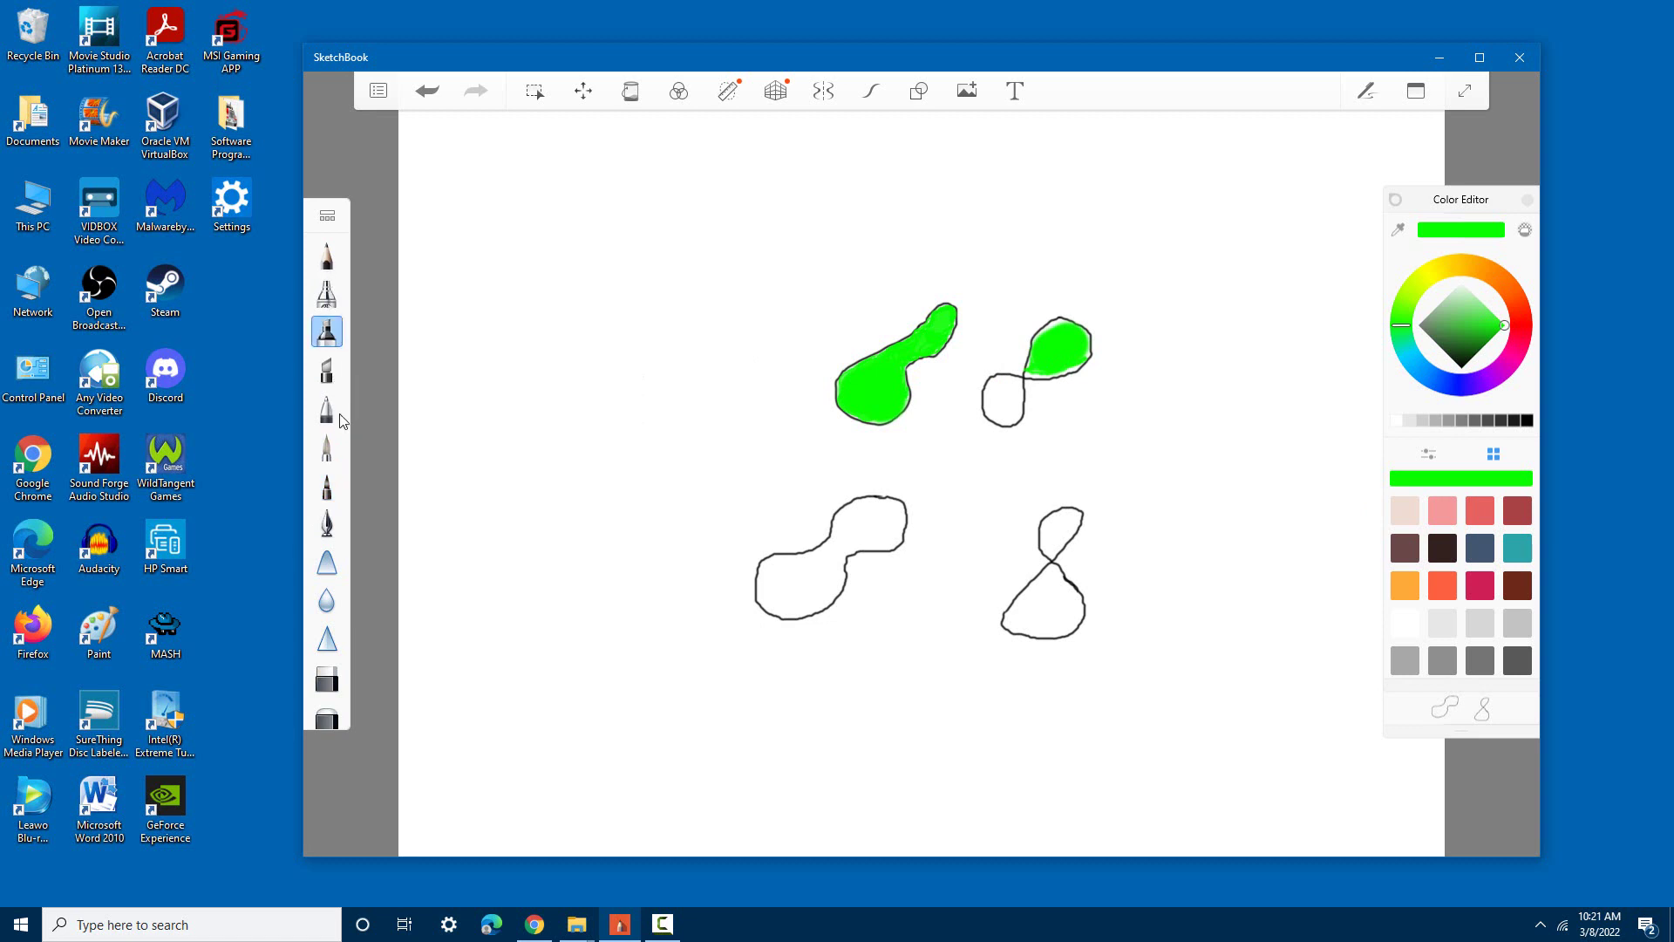
{"action": "left_click", "coordinate": [327, 524]}
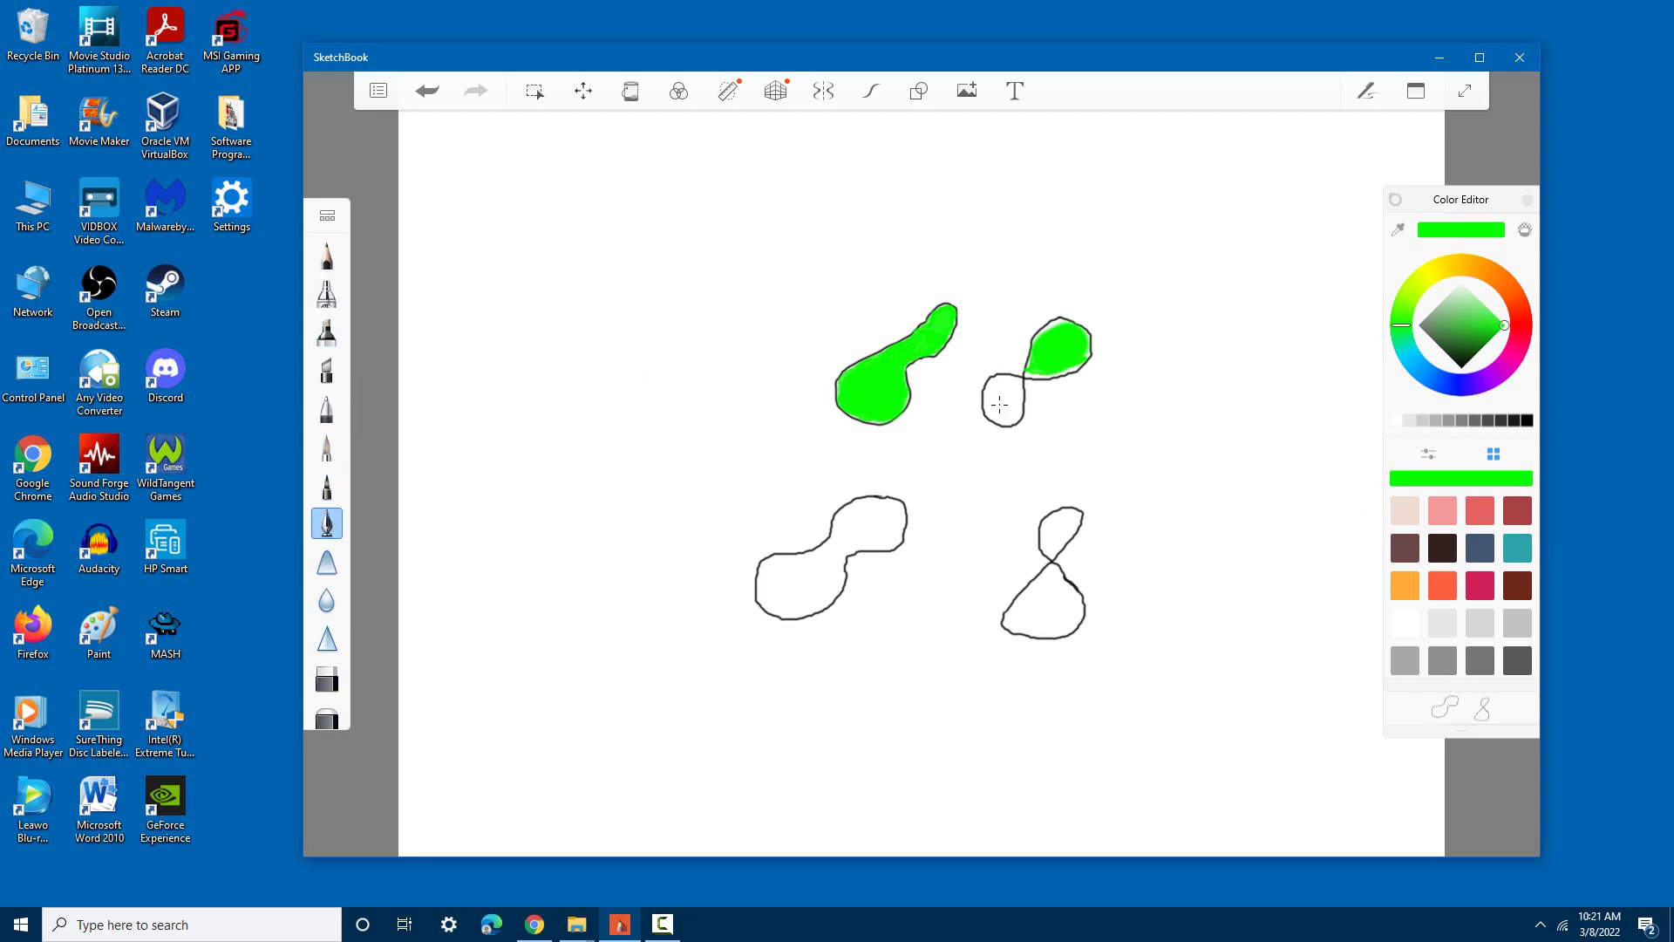
{"action": "left_click", "coordinate": [327, 415]}
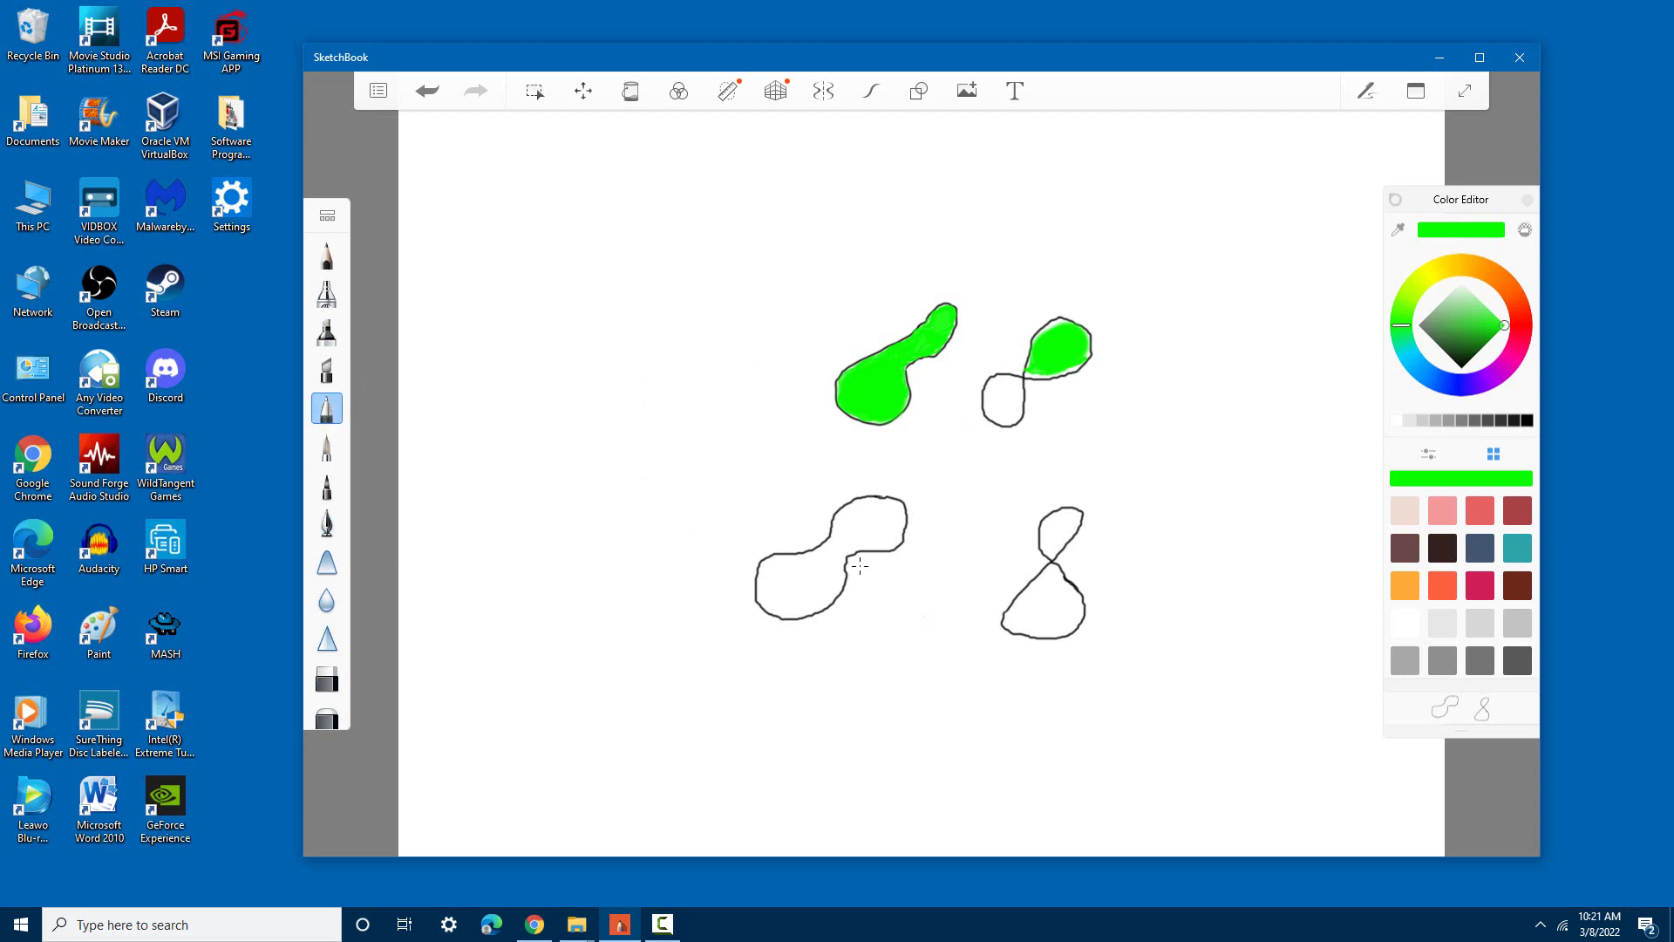
{"action": "left_click", "coordinate": [331, 444]}
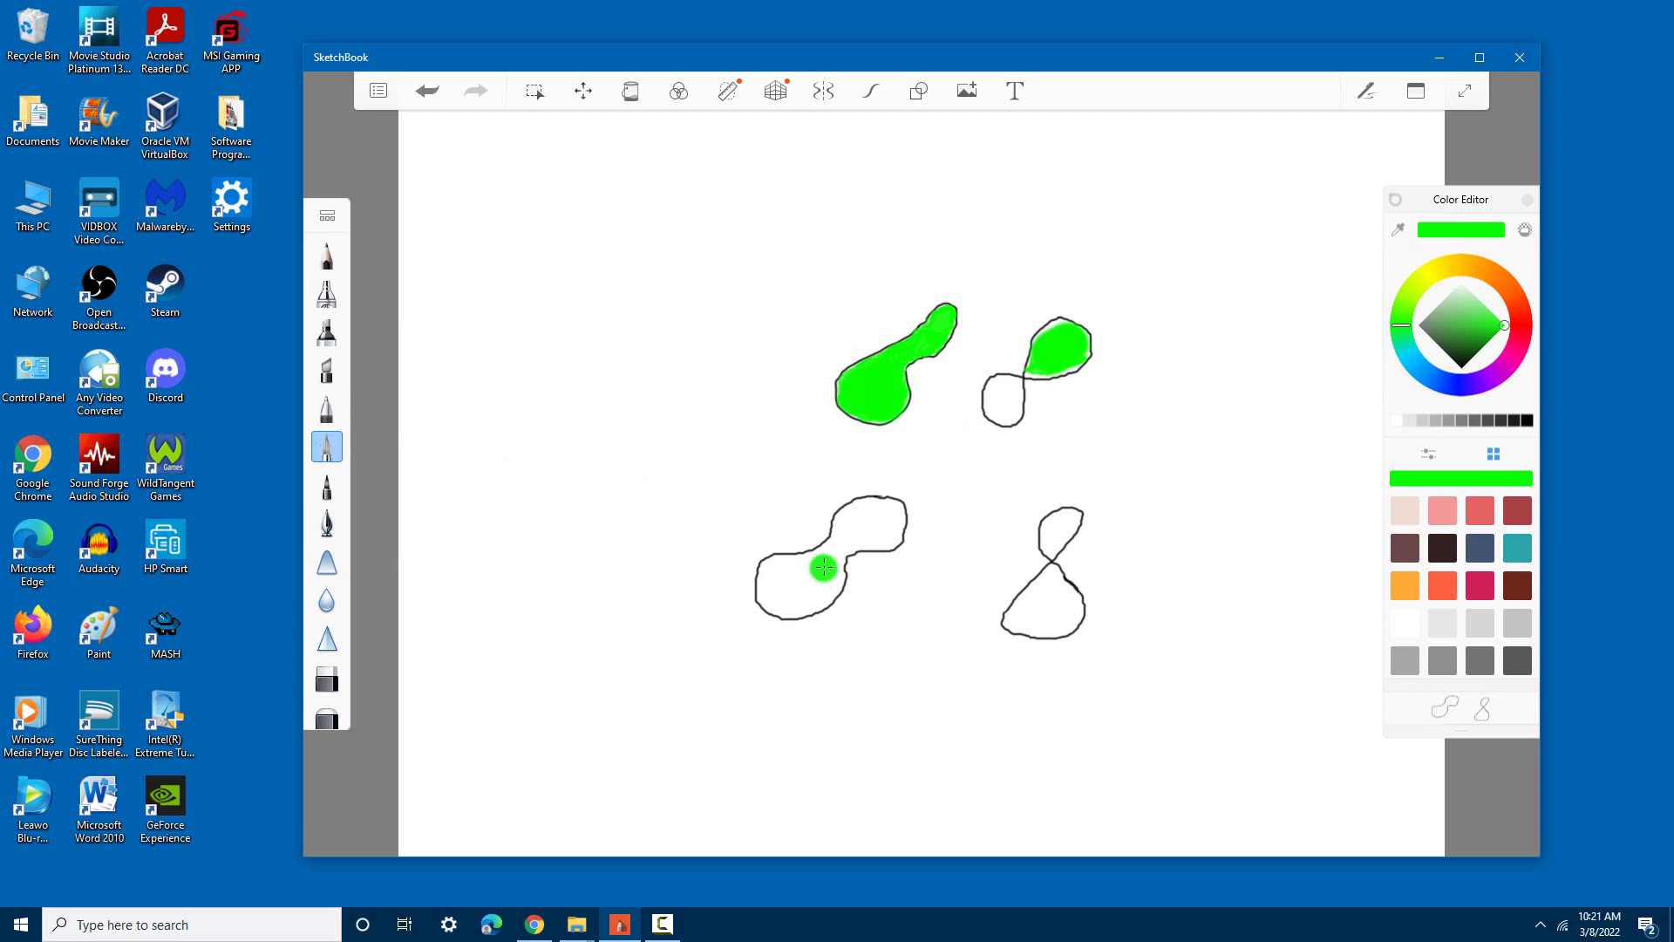
{"action": "mouse_move", "coordinate": [872, 530]}
{"action": "left_mouse_down"}
{"action": "mouse_move", "coordinate": [868, 515]}
{"action": "mouse_move", "coordinate": [798, 573]}
{"action": "mouse_move", "coordinate": [812, 580]}
{"action": "mouse_move", "coordinate": [785, 593]}
{"action": "mouse_move", "coordinate": [802, 606]}
{"action": "mouse_move", "coordinate": [766, 582]}
{"action": "mouse_move", "coordinate": [780, 574]}
{"action": "left_mouse_up"}
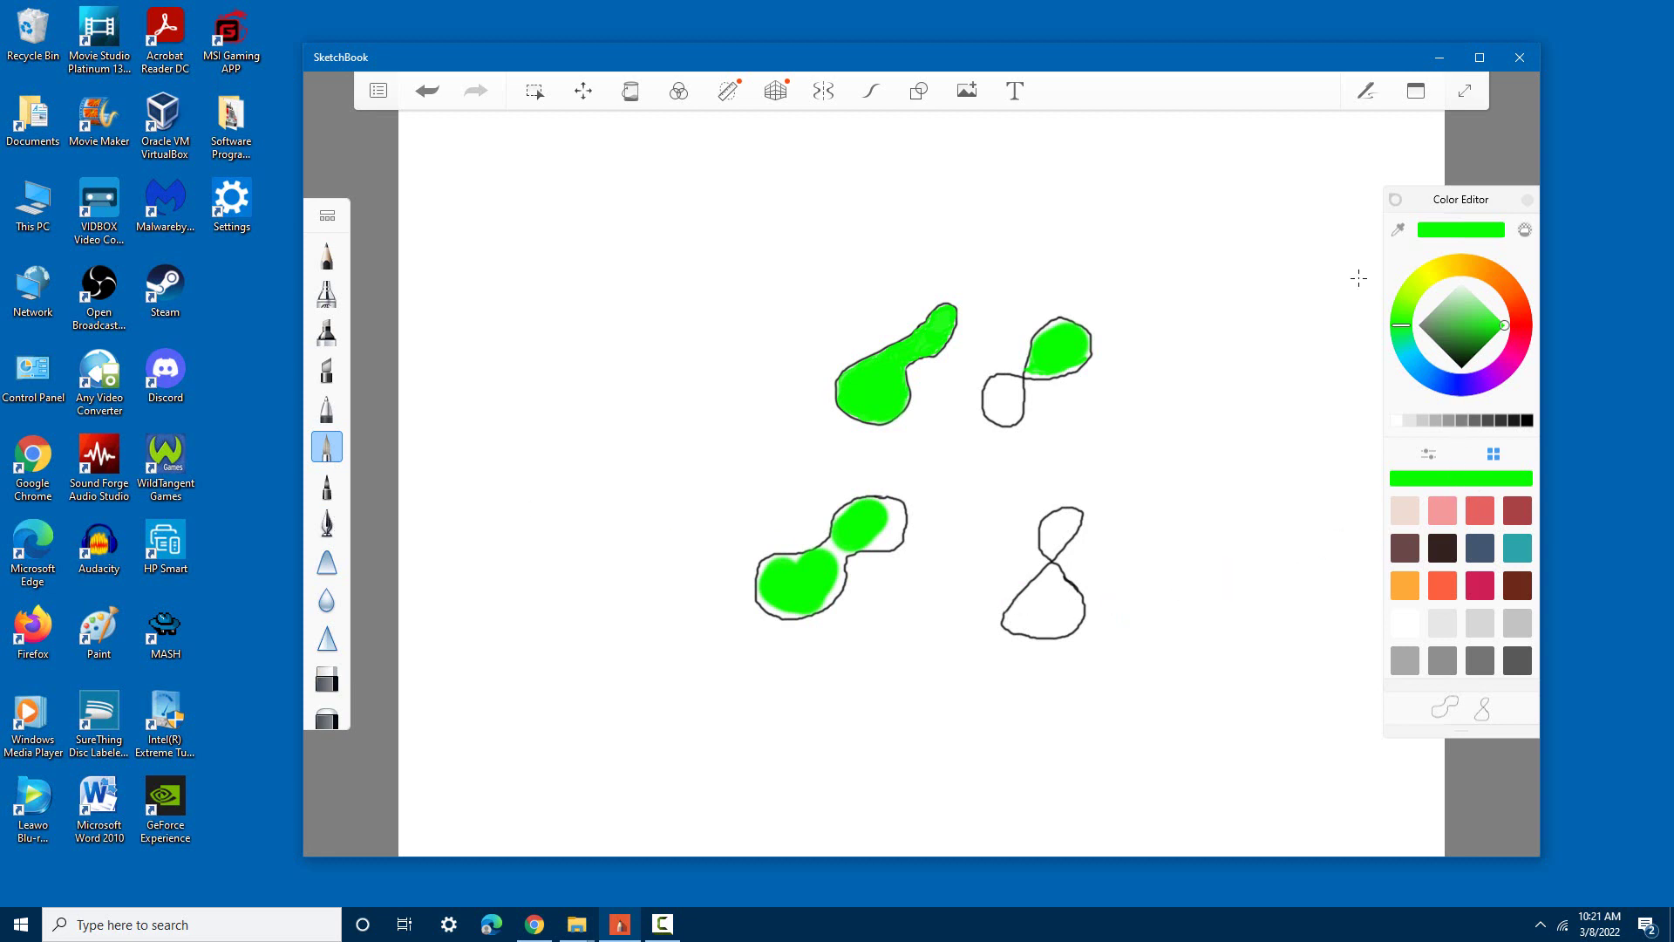
Try out several brushes in green on the unpainted part of the lower-left shape's upper lobe
{"action": "left_click", "coordinate": [333, 489]}
{"action": "mouse_move", "coordinate": [877, 539]}
{"action": "left_mouse_down"}
{"action": "mouse_move", "coordinate": [891, 527]}
{"action": "mouse_move", "coordinate": [869, 534]}
{"action": "left_mouse_up"}
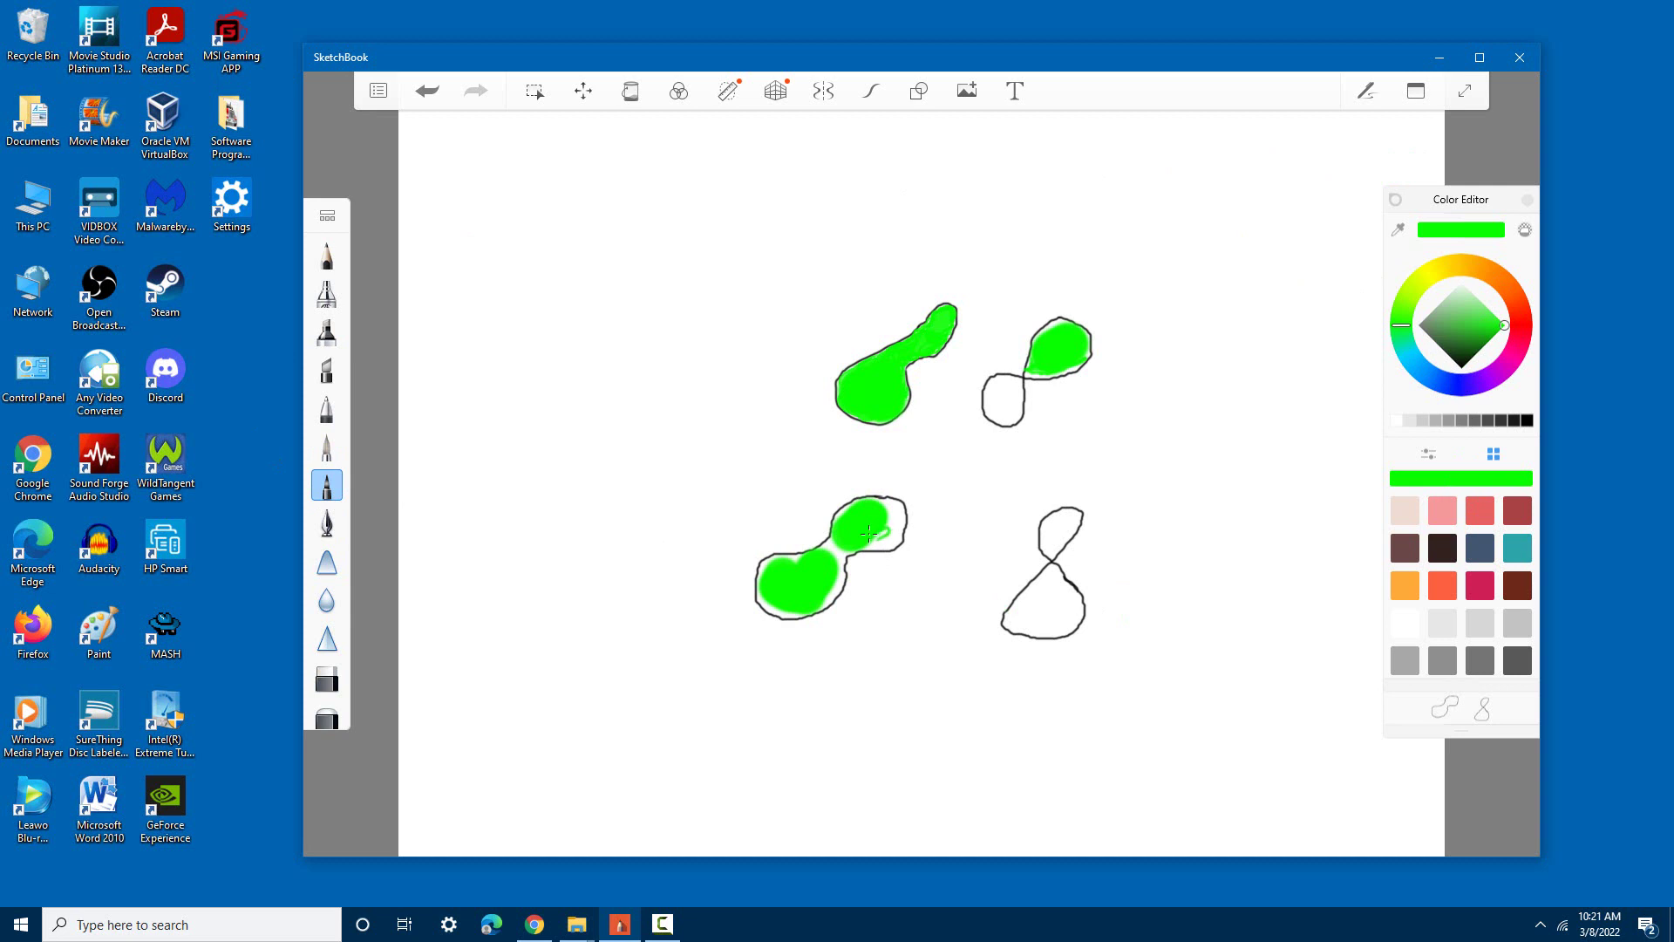
{"action": "left_click", "coordinate": [326, 369]}
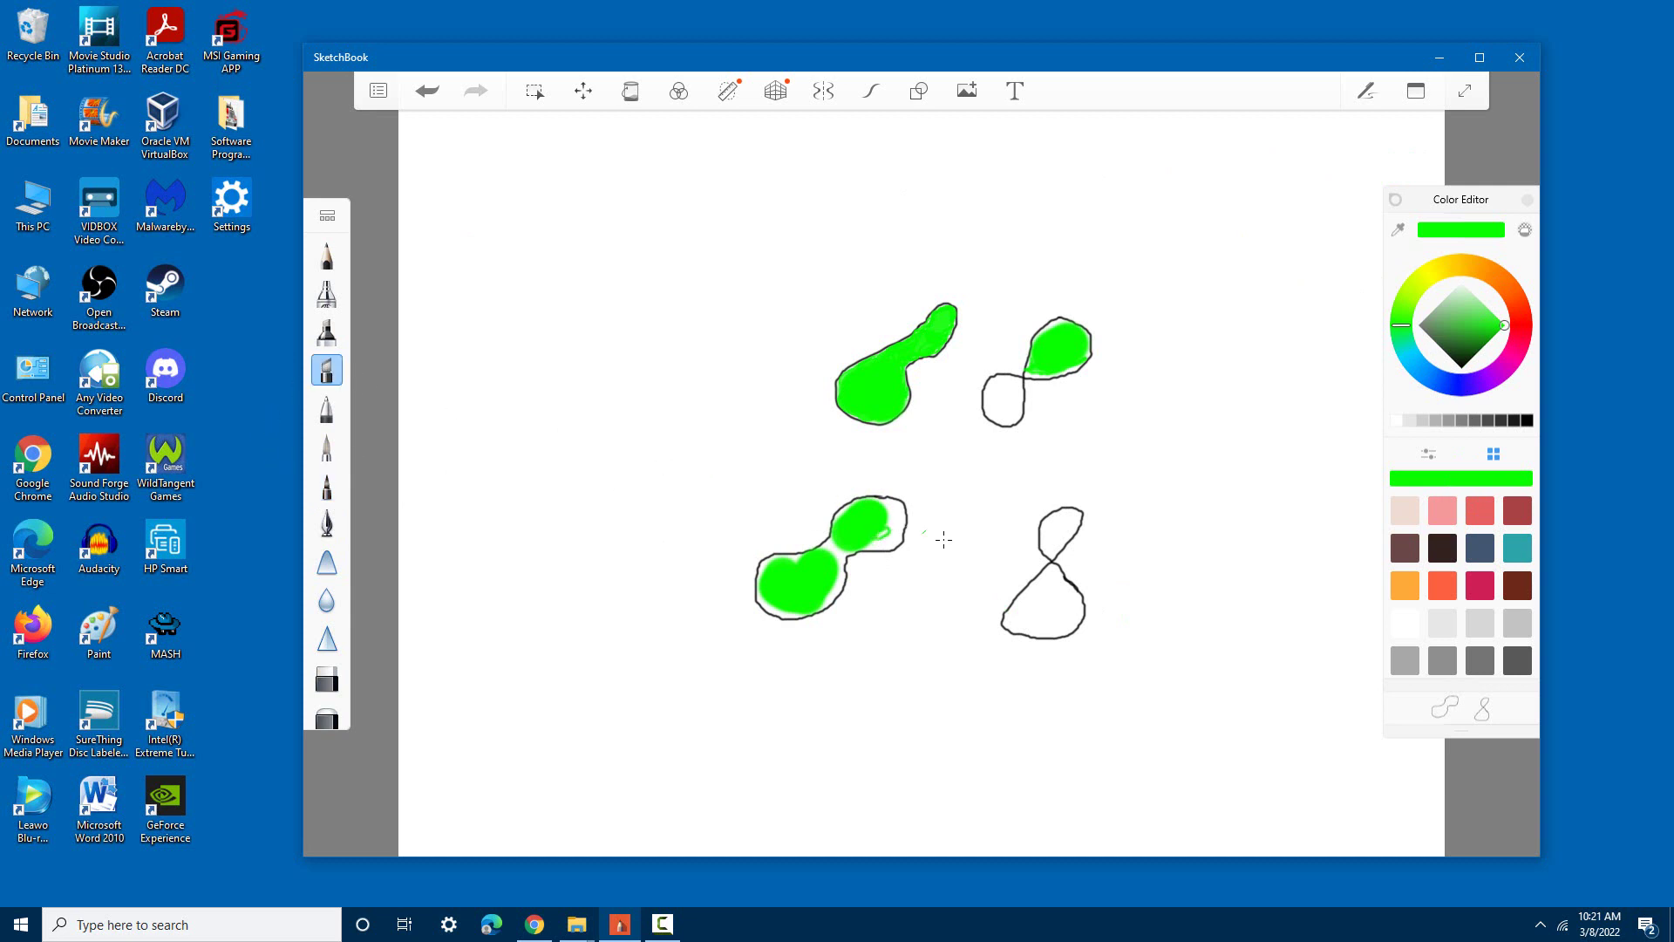
{"action": "left_click", "coordinate": [326, 331]}
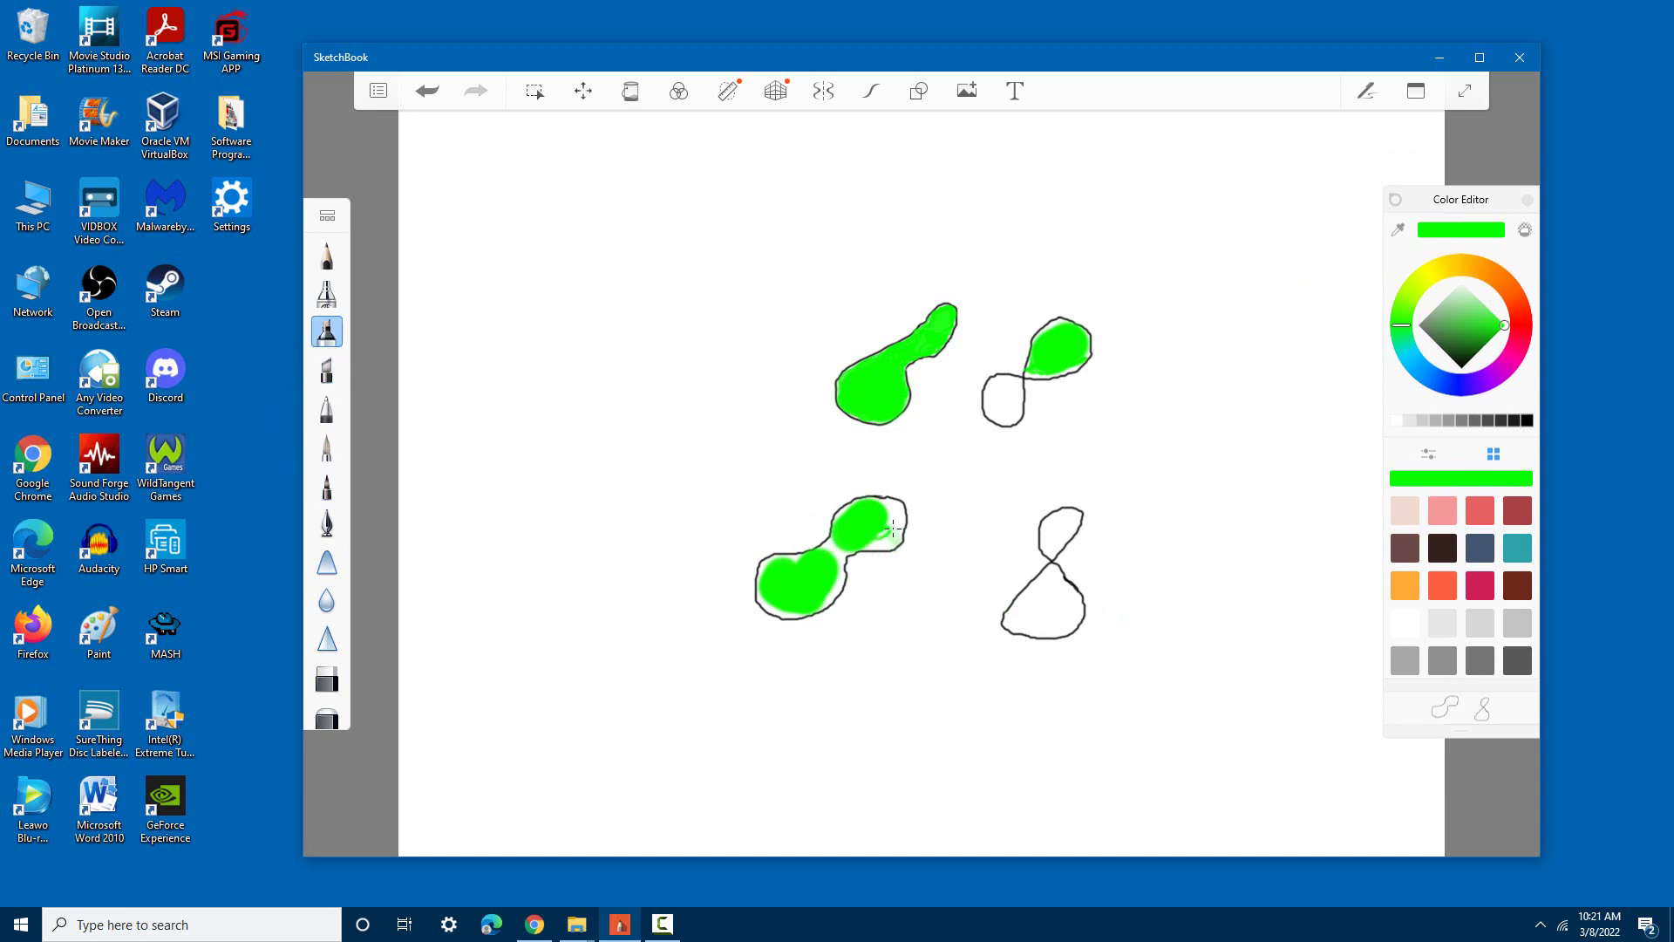
{"action": "left_click", "coordinate": [421, 312]}
{"action": "key", "text": "ctrl+z"}
{"action": "left_click", "coordinate": [326, 293]}
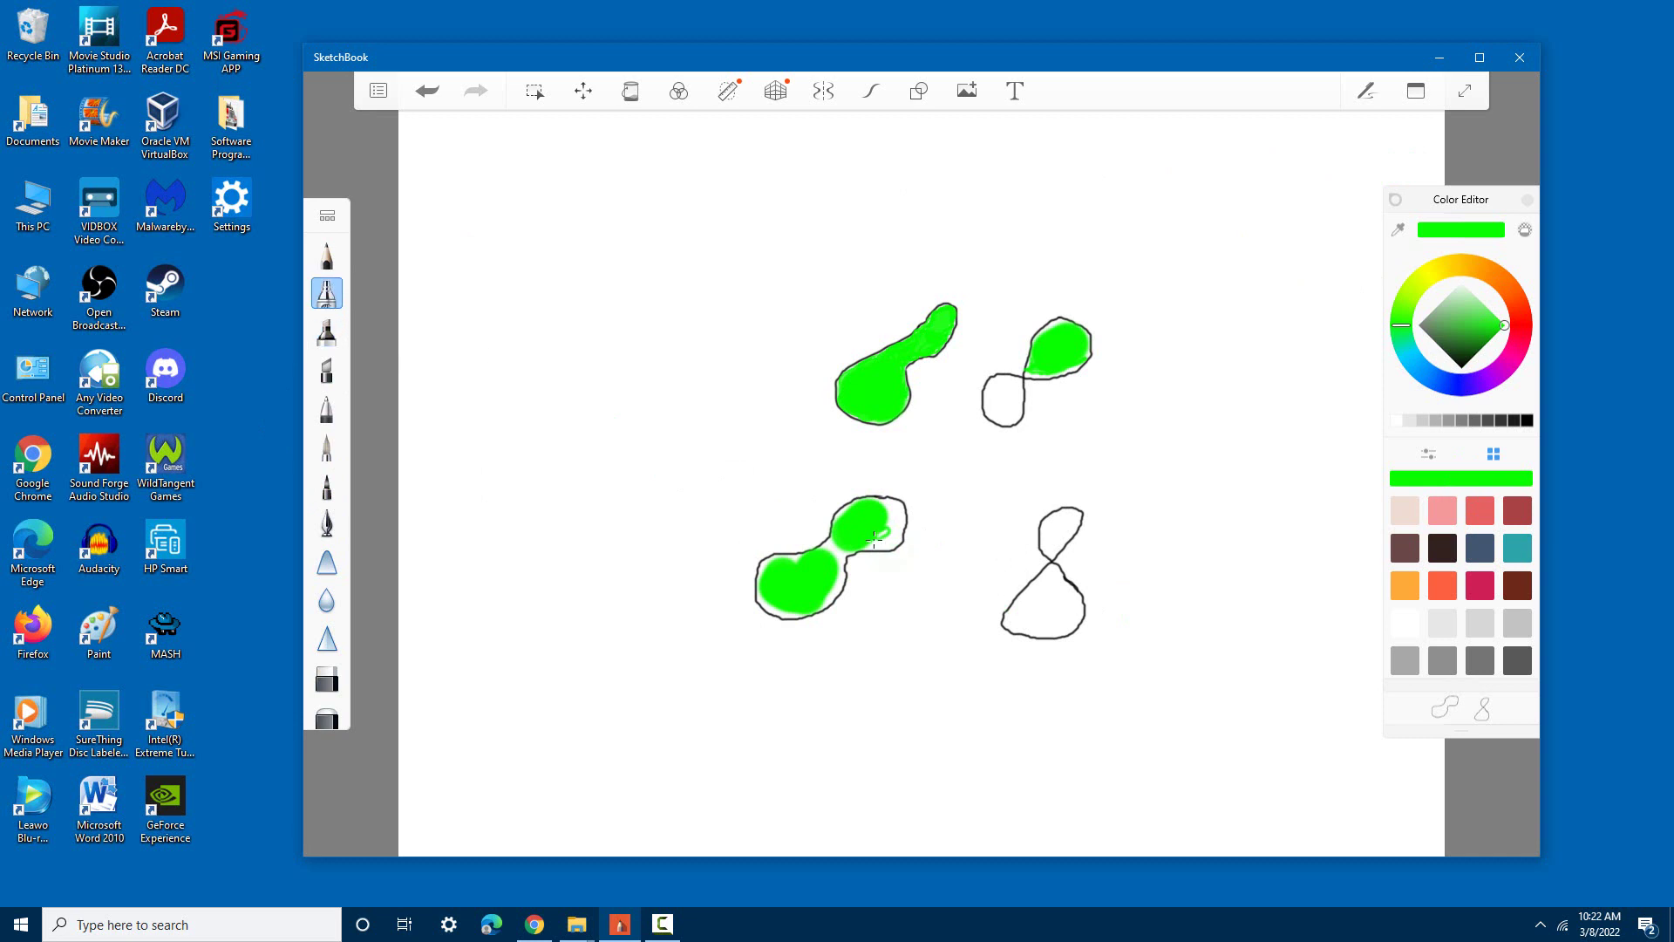
{"action": "left_click", "coordinate": [326, 254]}
{"action": "left_click_drag", "start_coordinate": [891, 532], "coordinate": [880, 534]}
{"action": "left_click", "coordinate": [326, 408]}
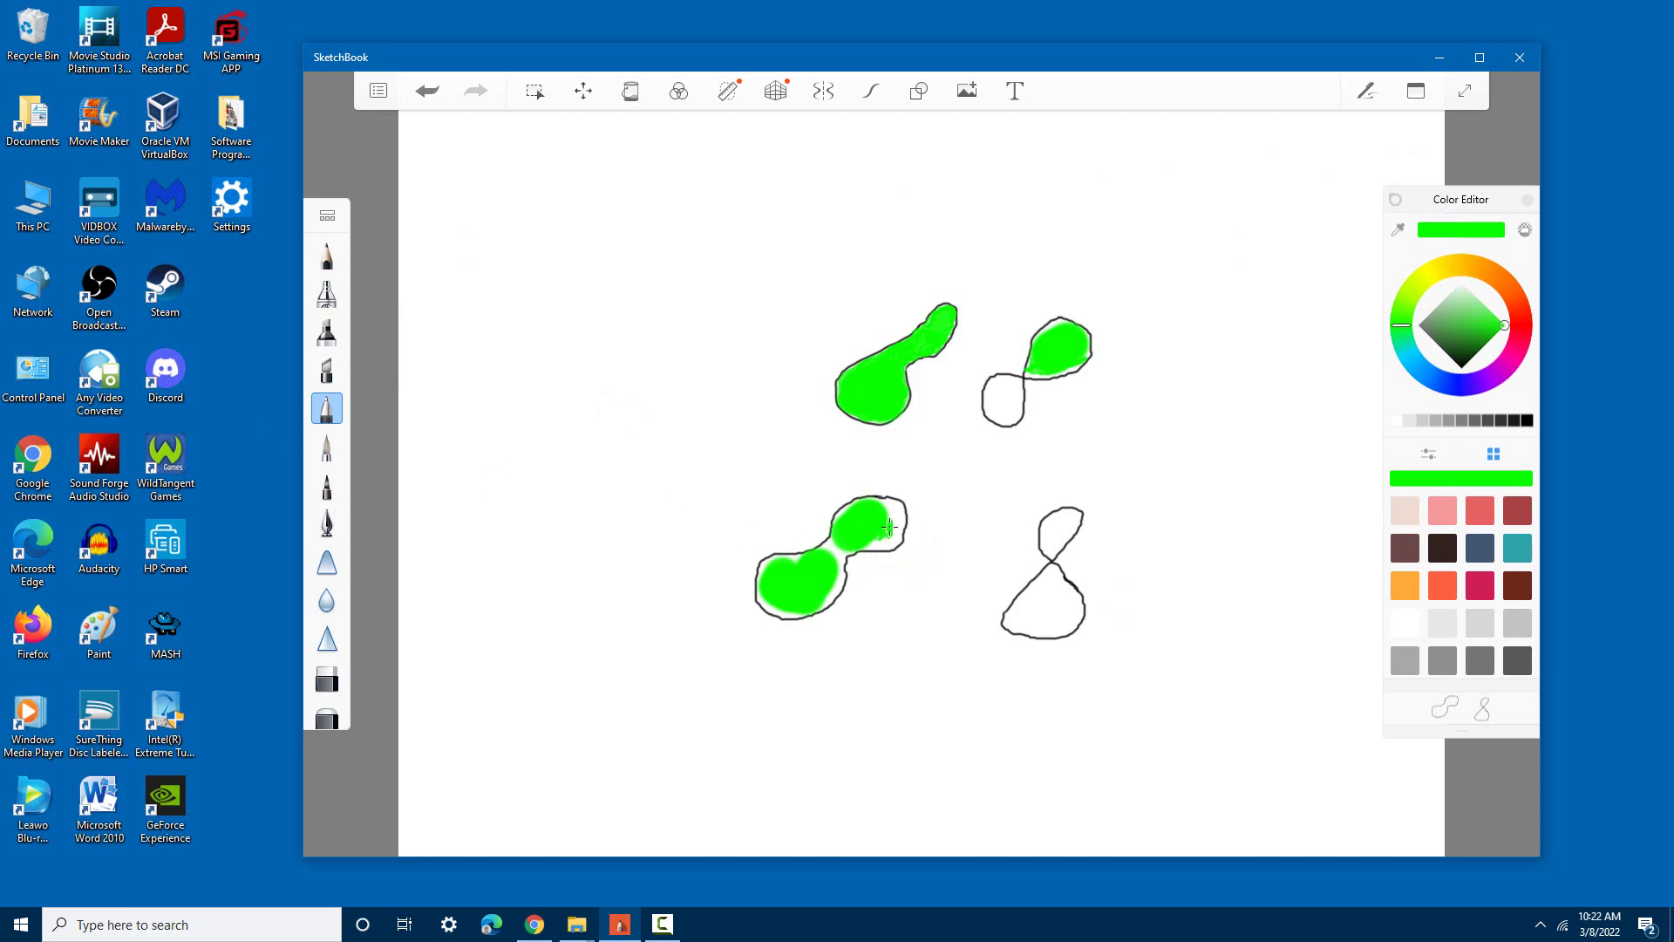
Paint the remaining part of the lower-left shape's upper lobe green with the soft round brush
{"action": "left_click", "coordinate": [326, 444]}
{"action": "mouse_move", "coordinate": [842, 547]}
{"action": "left_mouse_down"}
{"action": "mouse_move", "coordinate": [889, 549]}
{"action": "mouse_move", "coordinate": [889, 525]}
{"action": "left_mouse_up"}
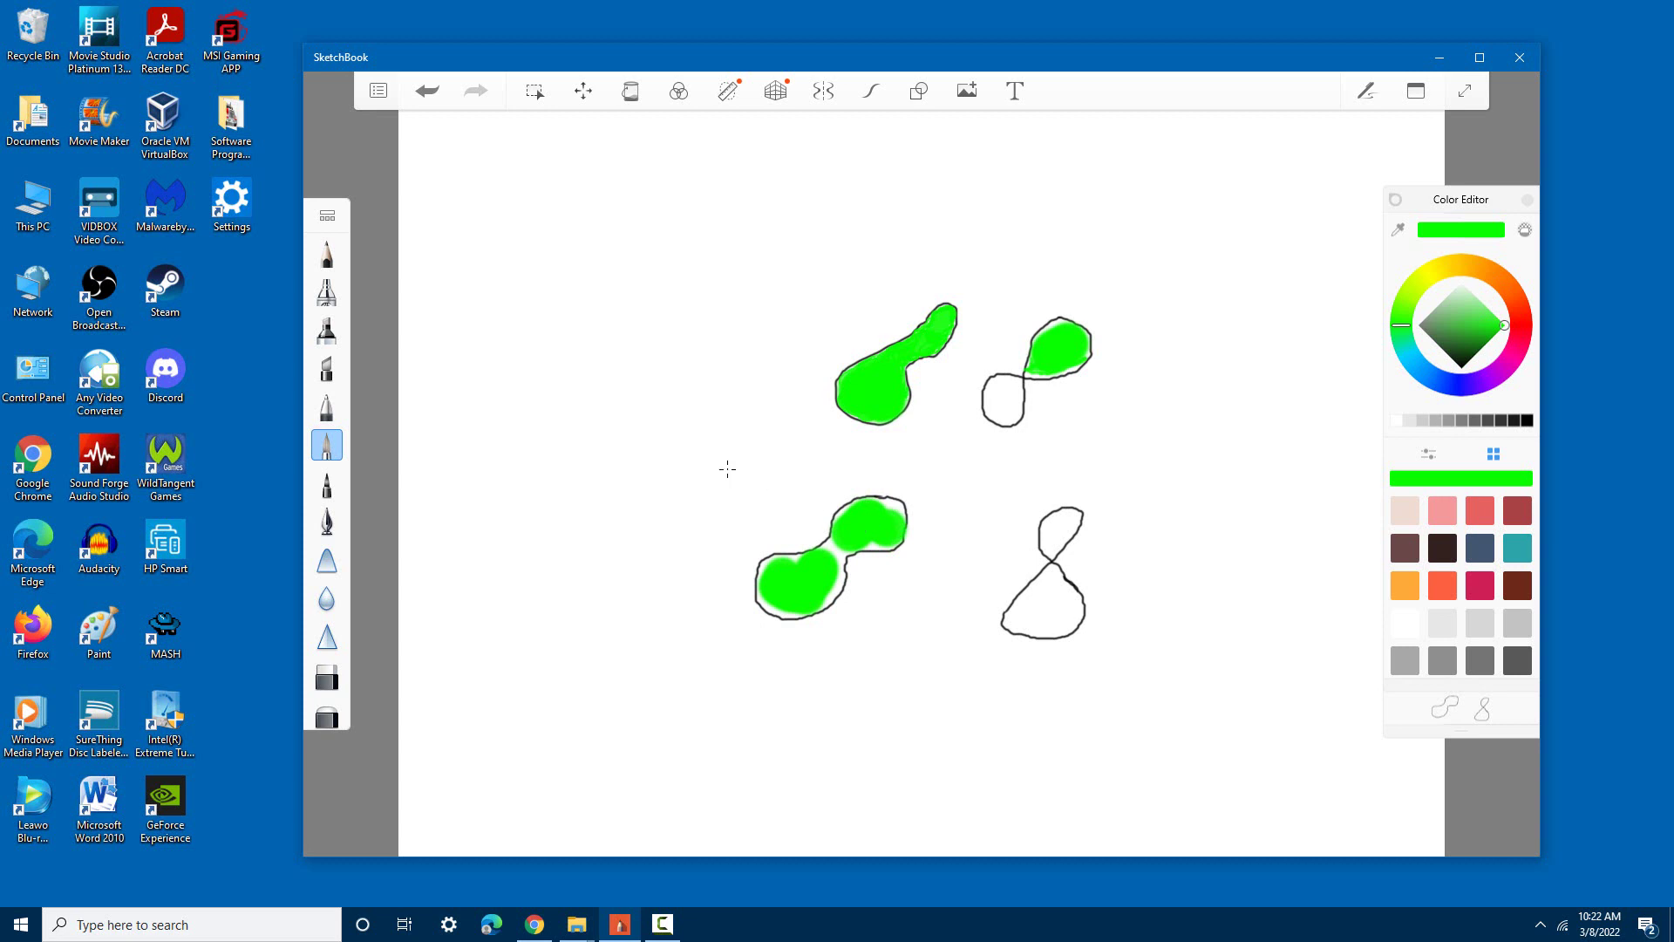
{"action": "left_click", "coordinate": [427, 91]}
{"action": "mouse_move", "coordinate": [872, 523]}
{"action": "left_mouse_down"}
{"action": "mouse_move", "coordinate": [888, 536]}
{"action": "mouse_move", "coordinate": [883, 523]}
{"action": "left_mouse_up"}
Fill the lower loops of both figure eights with green, finishing the edges of the upper-right one with the nib pen brush
{"action": "mouse_move", "coordinate": [1053, 586]}
{"action": "left_mouse_down"}
{"action": "mouse_move", "coordinate": [1059, 621]}
{"action": "mouse_move", "coordinate": [1056, 605]}
{"action": "mouse_move", "coordinate": [1025, 602]}
{"action": "mouse_move", "coordinate": [1029, 616]}
{"action": "left_mouse_up"}
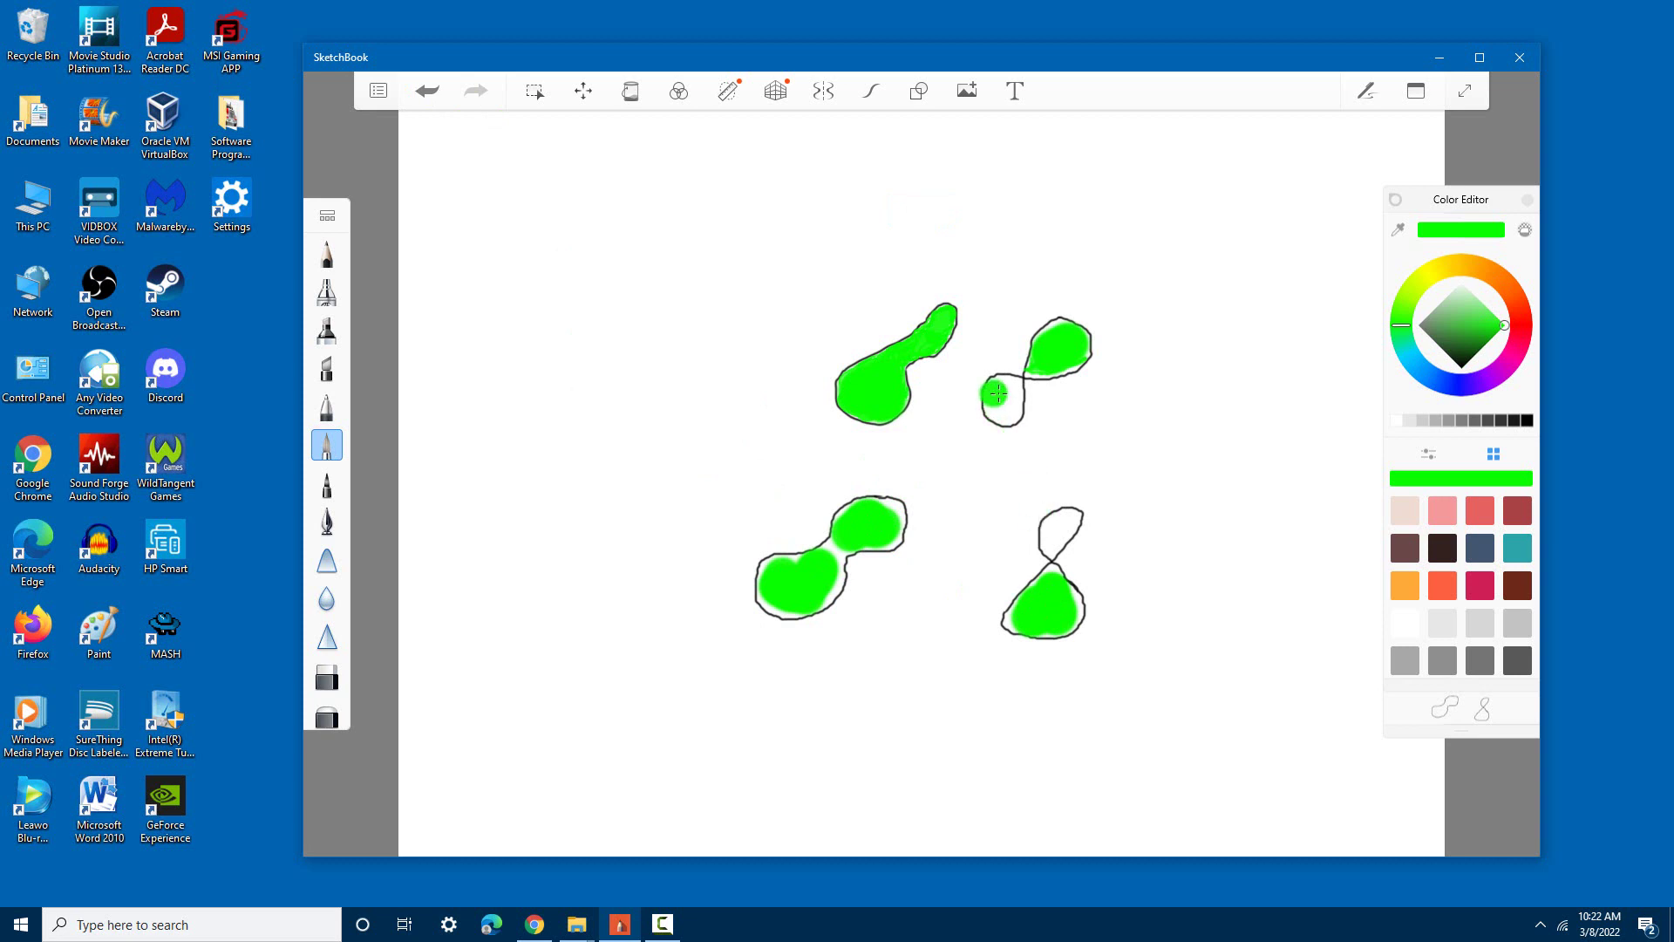
{"action": "left_click_drag", "start_coordinate": [1006, 396], "coordinate": [1006, 400]}
{"action": "left_click", "coordinate": [327, 521]}
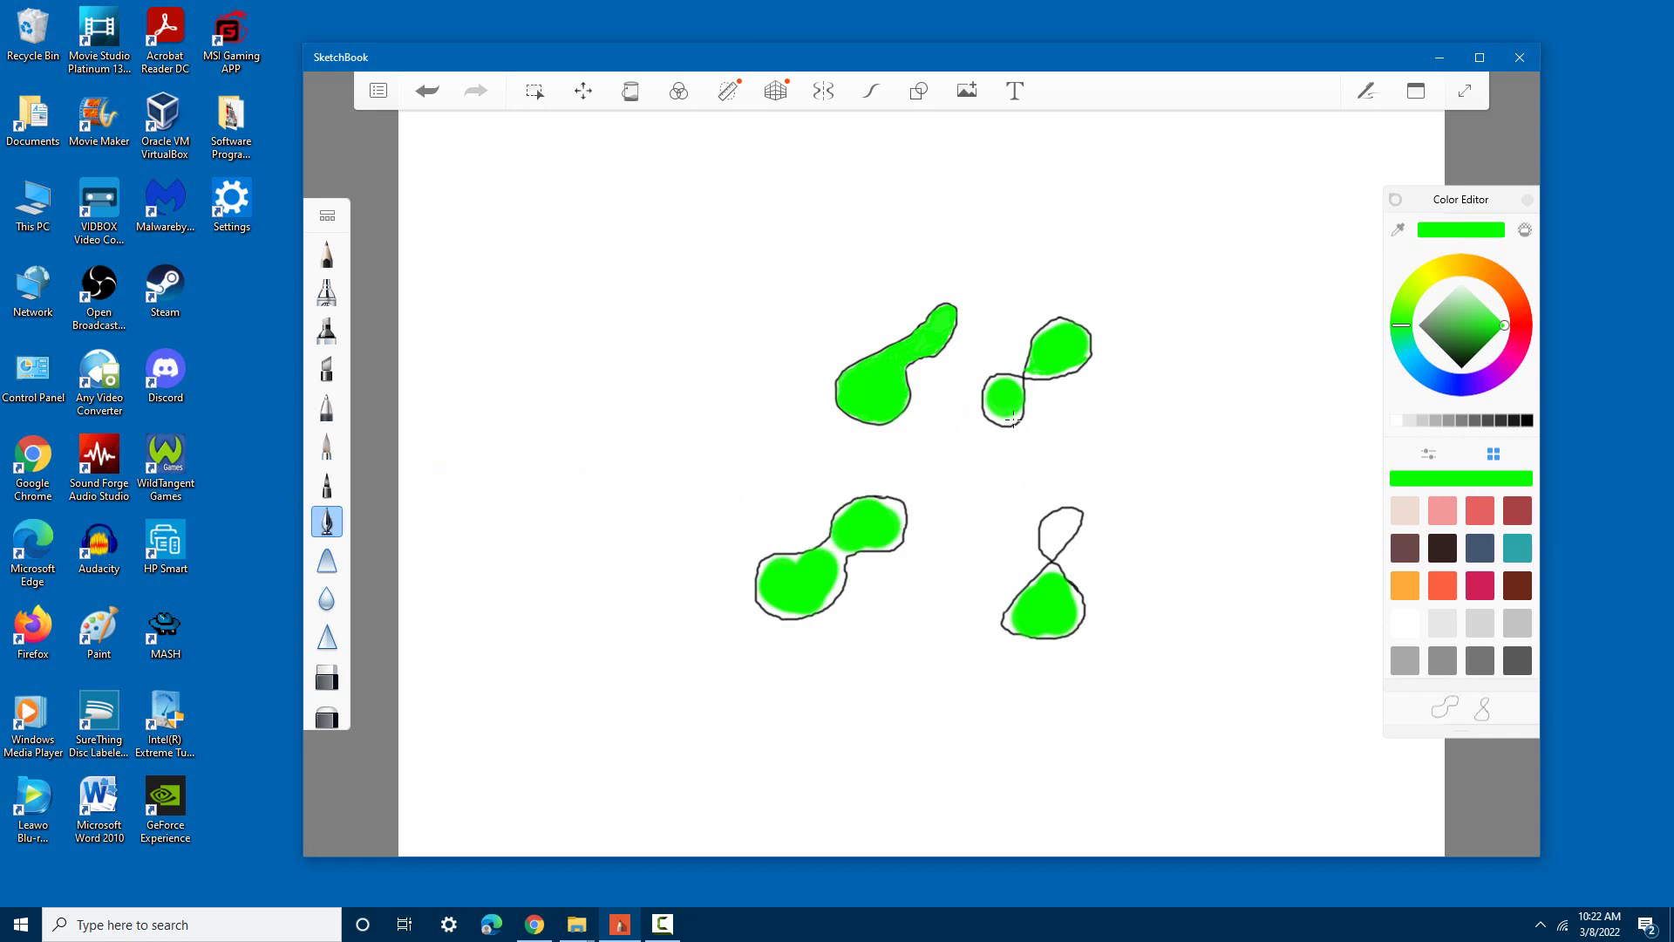
{"action": "left_click_drag", "start_coordinate": [1014, 417], "coordinate": [994, 421]}
{"action": "left_click", "coordinate": [425, 92]}
{"action": "left_click_drag", "start_coordinate": [1009, 408], "coordinate": [995, 413]}
{"action": "left_click", "coordinate": [1005, 399]}
Fill the white gaps at the neck and upper lobe edges of the lower-left shape with green
{"action": "mouse_move", "coordinate": [828, 549]}
{"action": "left_mouse_down"}
{"action": "mouse_move", "coordinate": [843, 544]}
{"action": "mouse_move", "coordinate": [831, 587]}
{"action": "left_mouse_up"}
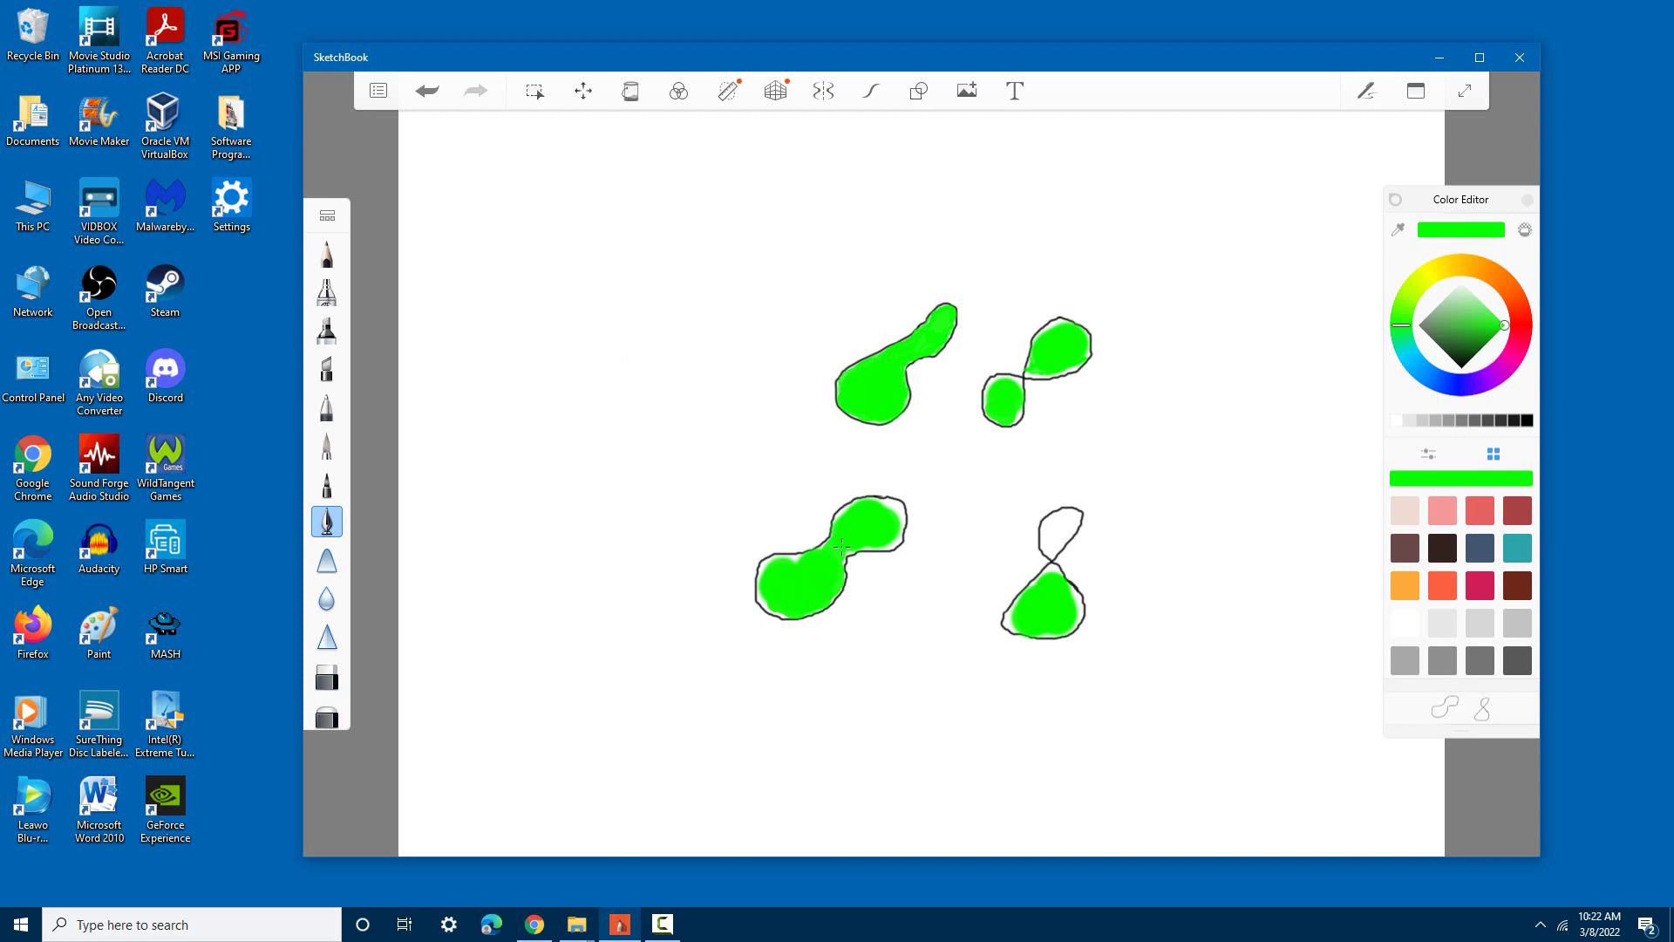
{"action": "left_click_drag", "start_coordinate": [881, 510], "coordinate": [898, 516]}
{"action": "left_click", "coordinate": [427, 90]}
{"action": "mouse_move", "coordinate": [885, 508]}
{"action": "left_mouse_down"}
{"action": "mouse_move", "coordinate": [904, 514]}
{"action": "mouse_move", "coordinate": [891, 531]}
{"action": "left_mouse_up"}
Fill the upper loop of the lower-right figure eight with green, redoing the last stroke inside the outline
{"action": "left_click", "coordinate": [1052, 539]}
{"action": "mouse_move", "coordinate": [1053, 535]}
{"action": "left_mouse_down"}
{"action": "mouse_move", "coordinate": [1074, 516]}
{"action": "mouse_move", "coordinate": [1060, 534]}
{"action": "left_mouse_up"}
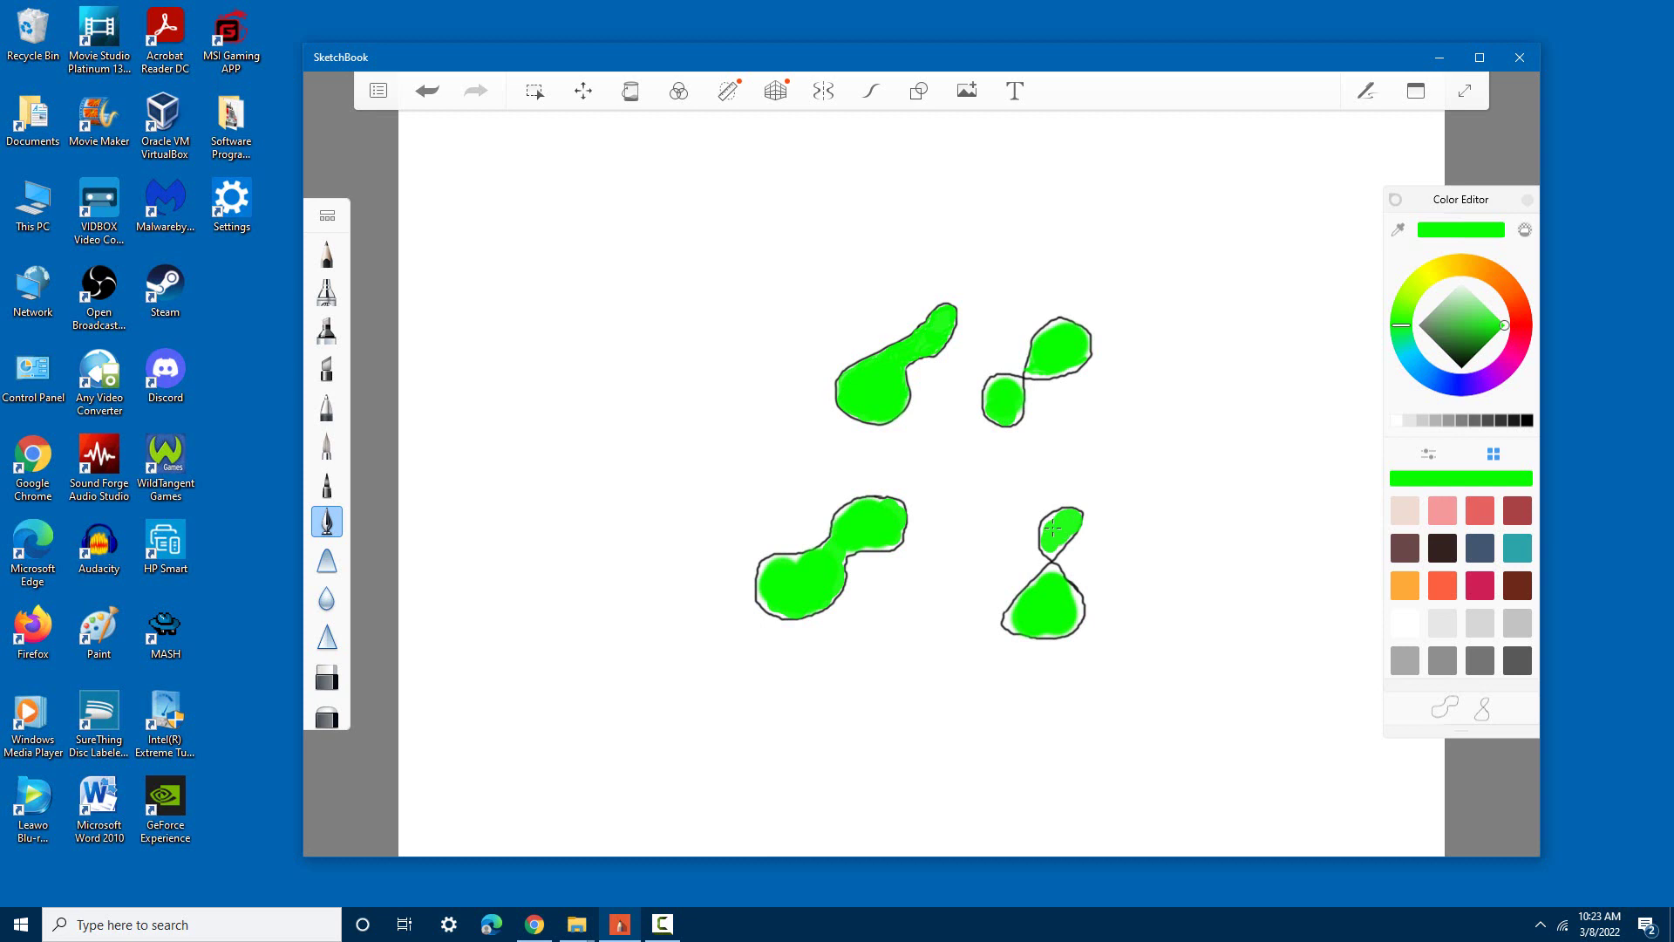
{"action": "left_click", "coordinate": [426, 87]}
{"action": "mouse_move", "coordinate": [1049, 541]}
{"action": "left_mouse_down"}
{"action": "mouse_move", "coordinate": [1071, 518]}
{"action": "mouse_move", "coordinate": [1054, 544]}
{"action": "left_mouse_up"}
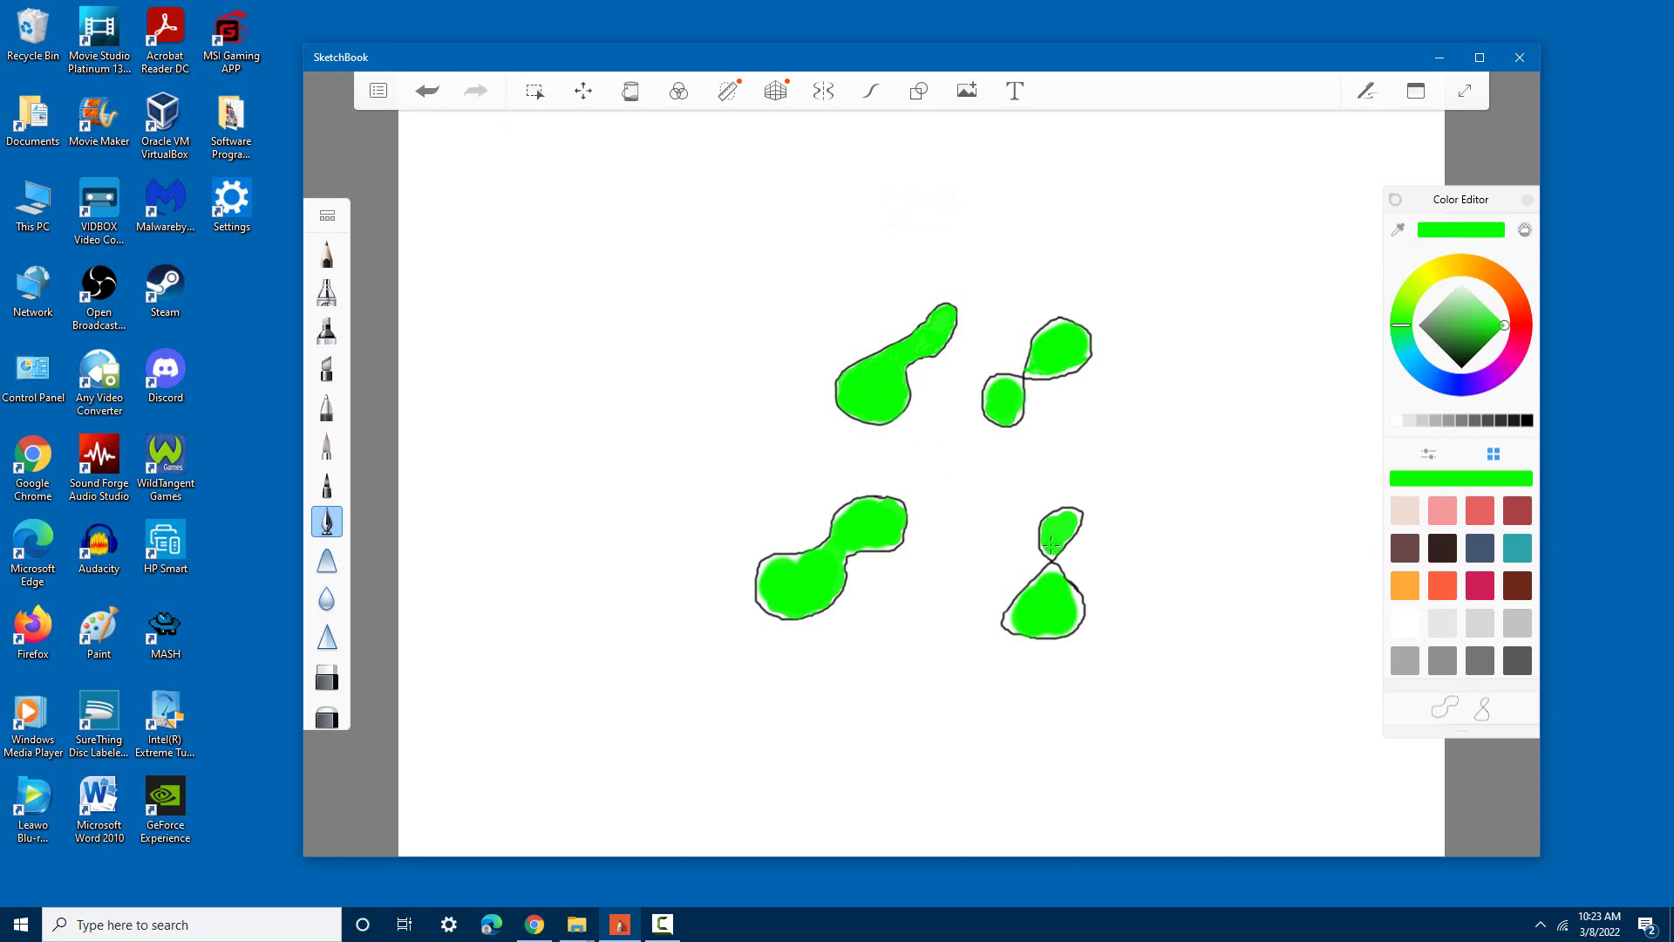